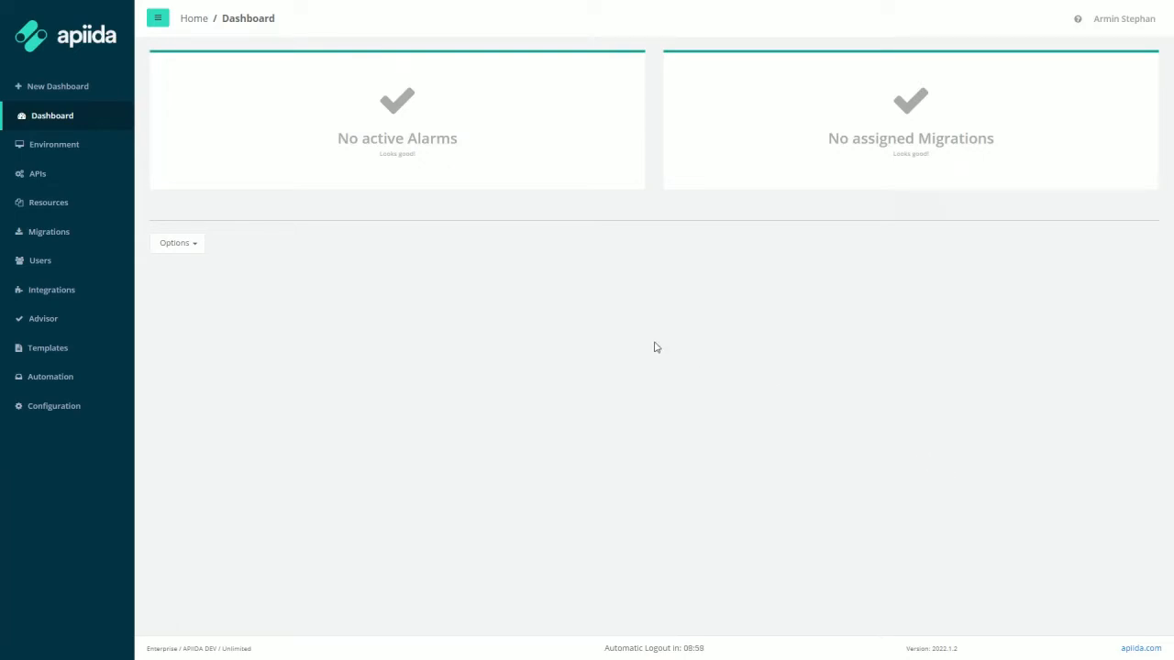
Step: From the Environment overview, start adding a new Single Node gateway
click(79, 155)
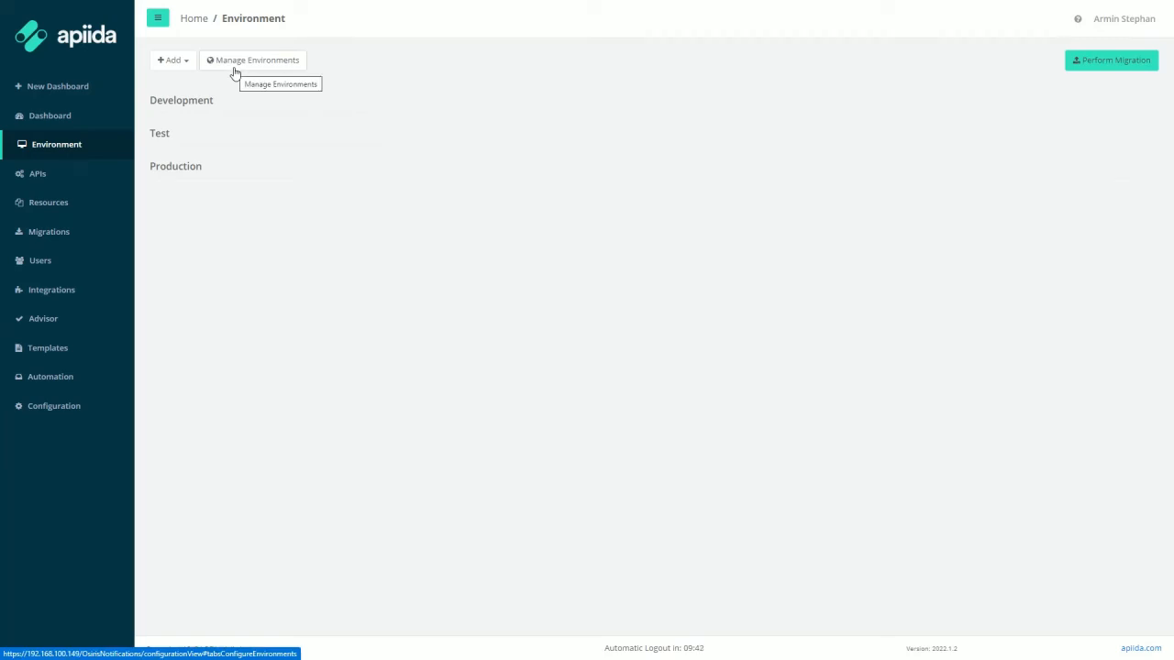
click(187, 64)
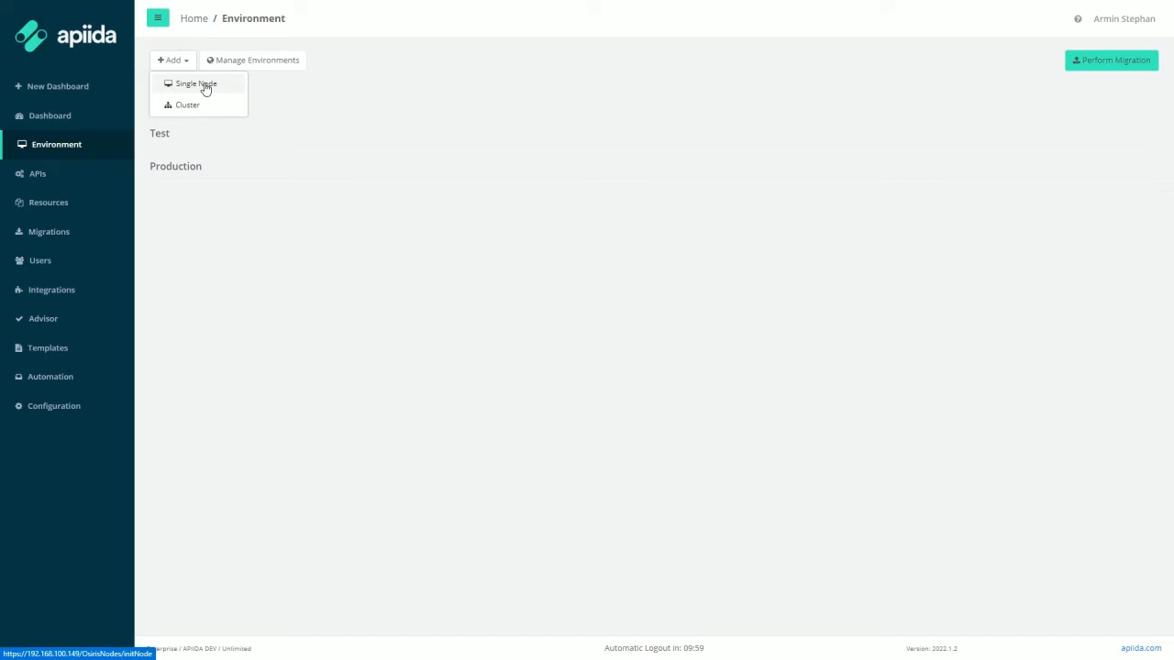
click(205, 87)
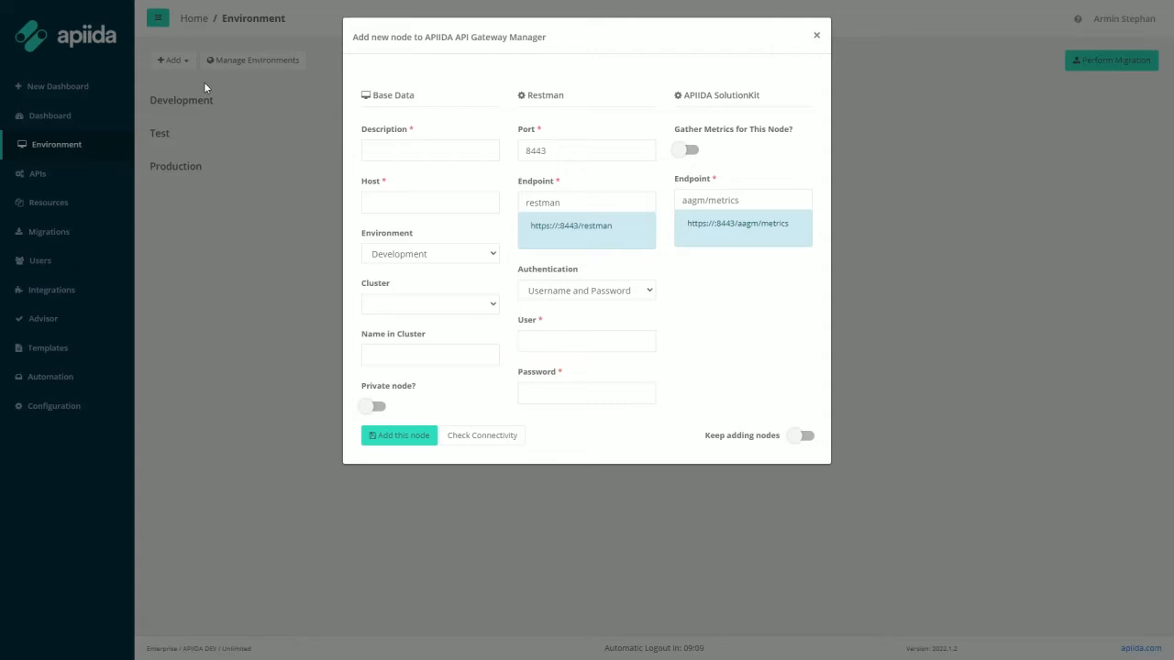
Step: Enter description DevGW1, host 192.168.100.149 and port 9441 in place of 8443
click(411, 148)
text(DevGW1)
key(Tab)
text(192.168)
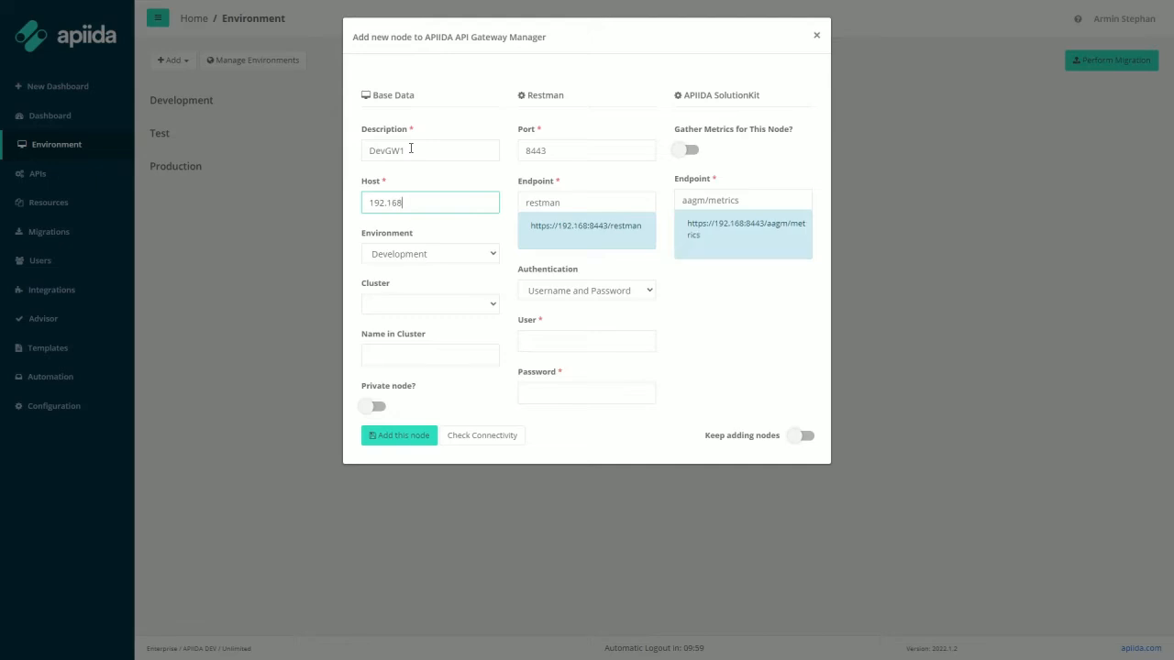
text(.100.1)
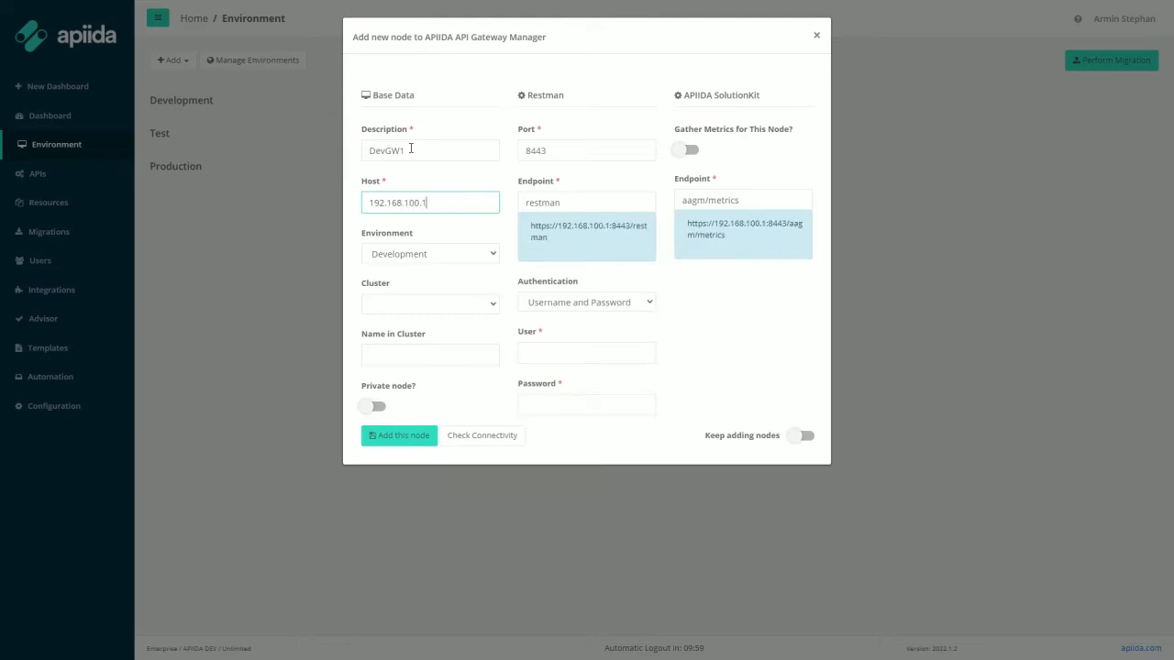
text(49)
drag(553, 151, 518, 151)
text(9441)
key(Tab)
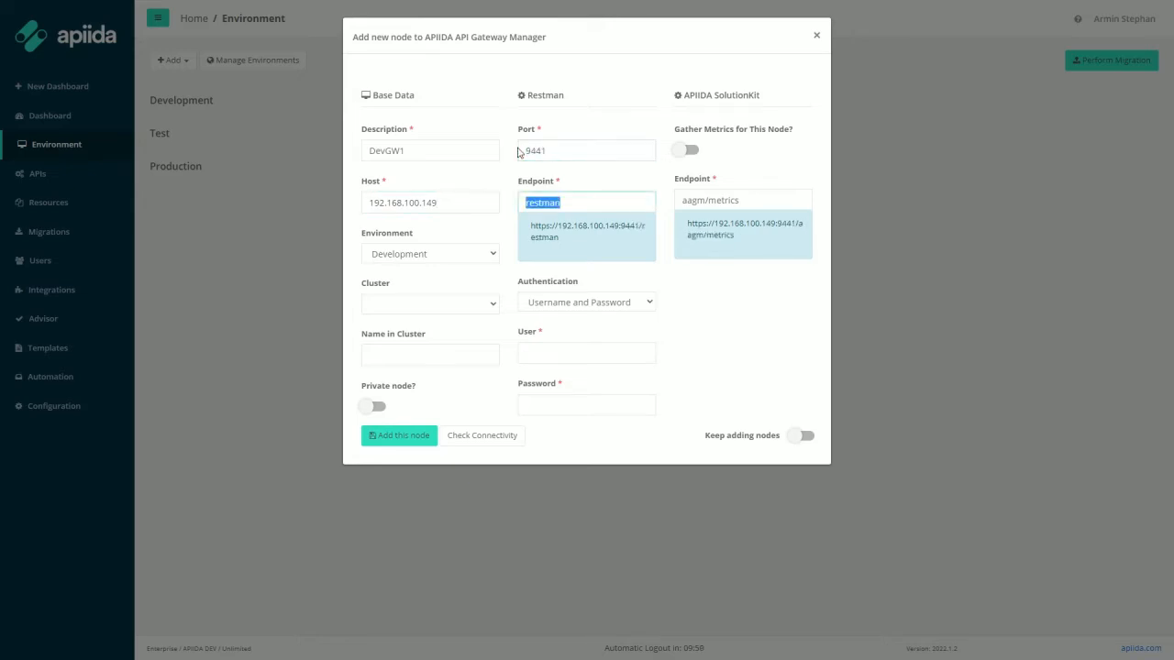
Step: Keep the Development environment and fill in the gateway login user name and password
click(486, 256)
click(463, 270)
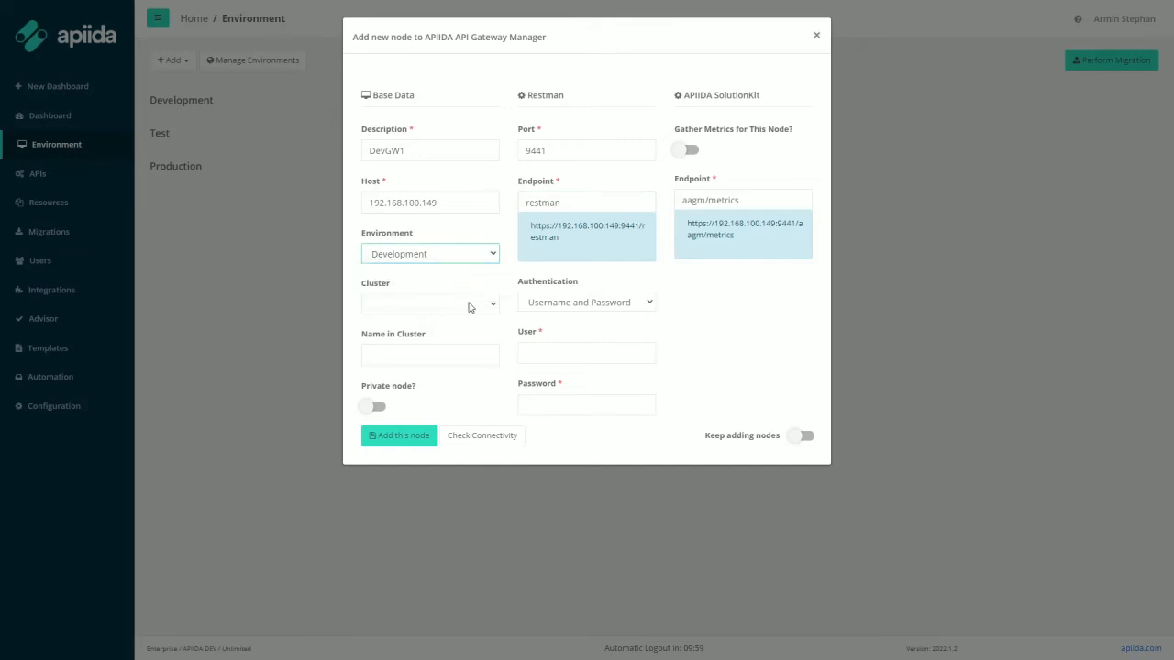
click(551, 354)
text(admin)
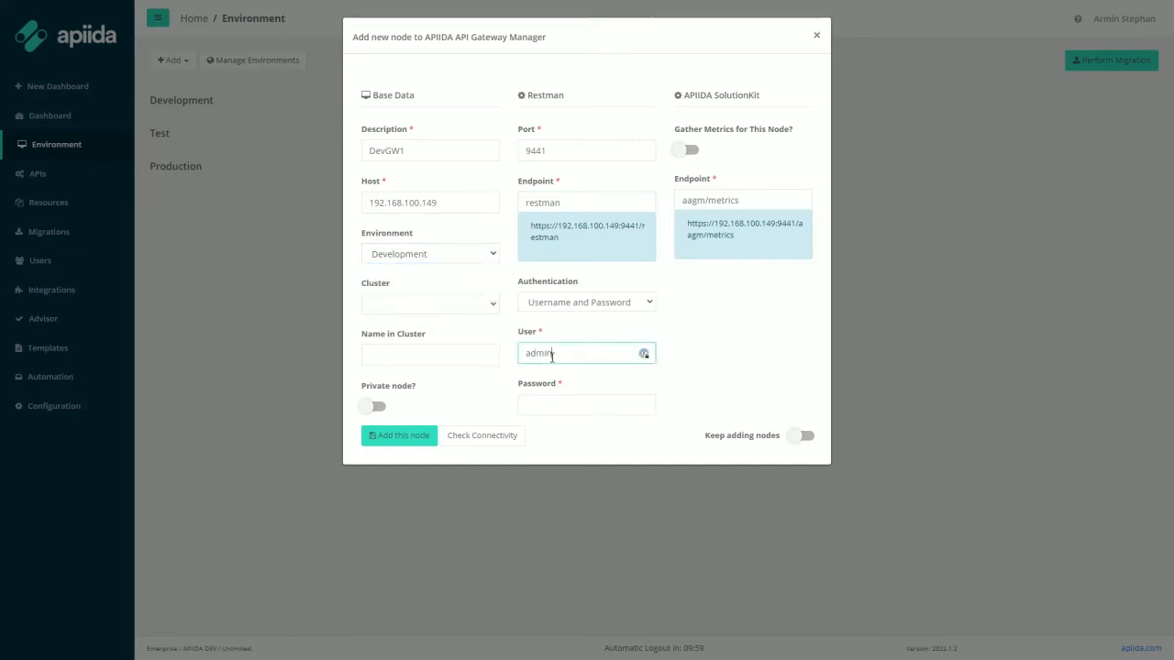
key(Tab)
text(password1)
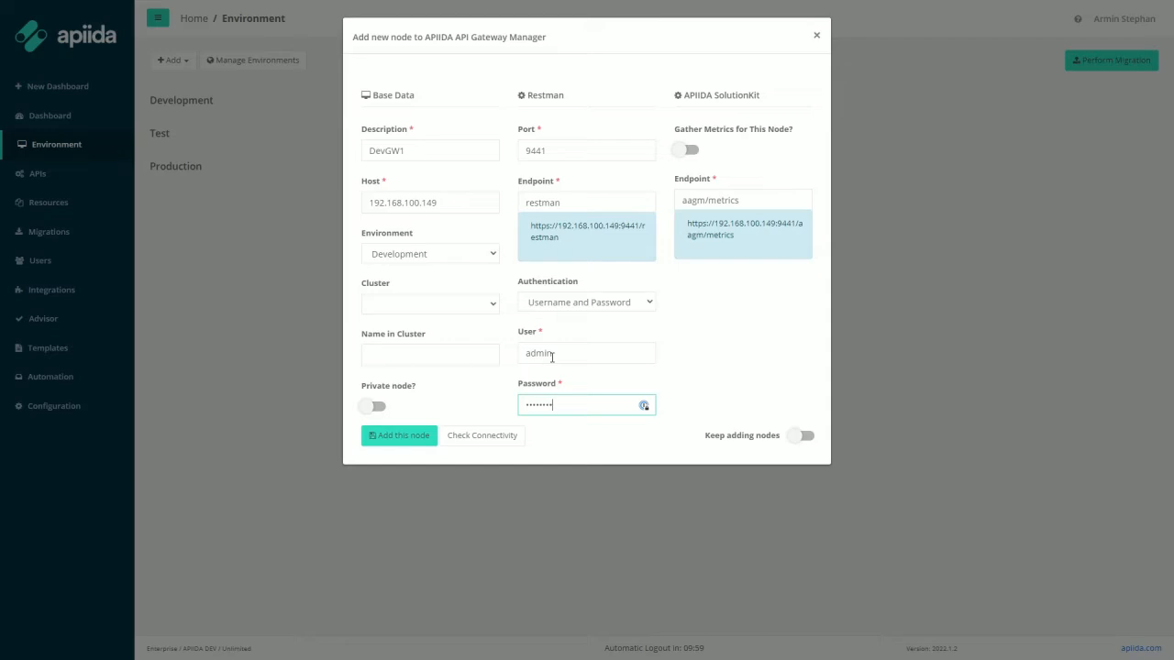
text(!)
Step: Turn on Gather Metrics for DevGW1 and run the connectivity check
click(689, 150)
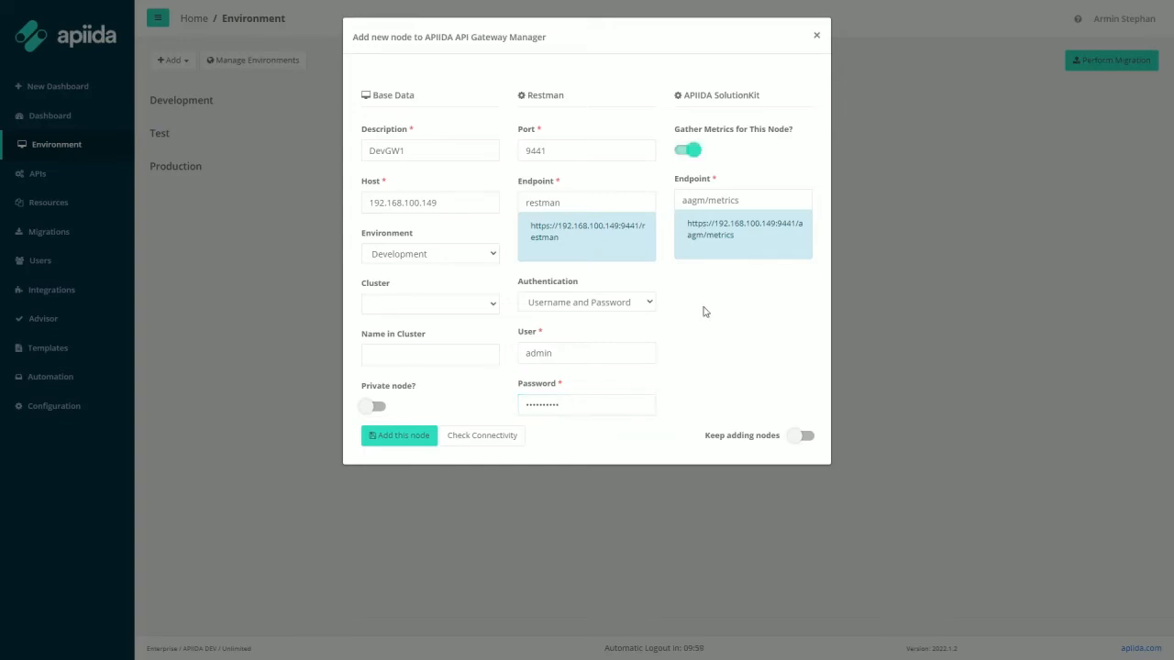
click(501, 440)
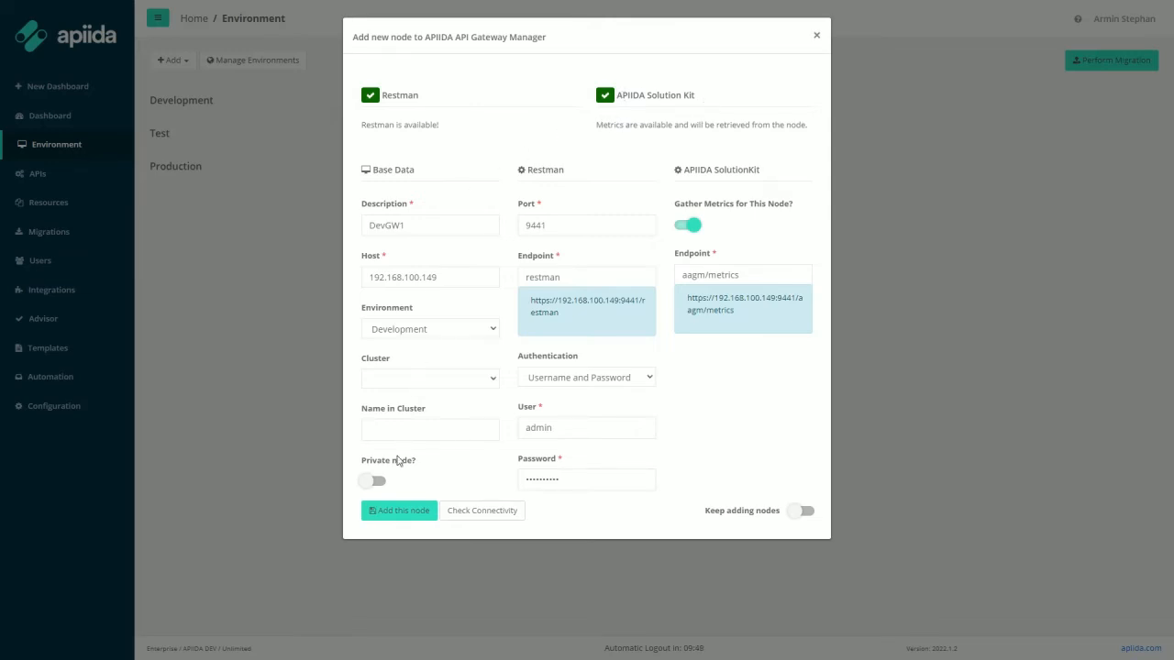
Step: Add DevGW1 as a node, then discover the APIs running on it
click(414, 511)
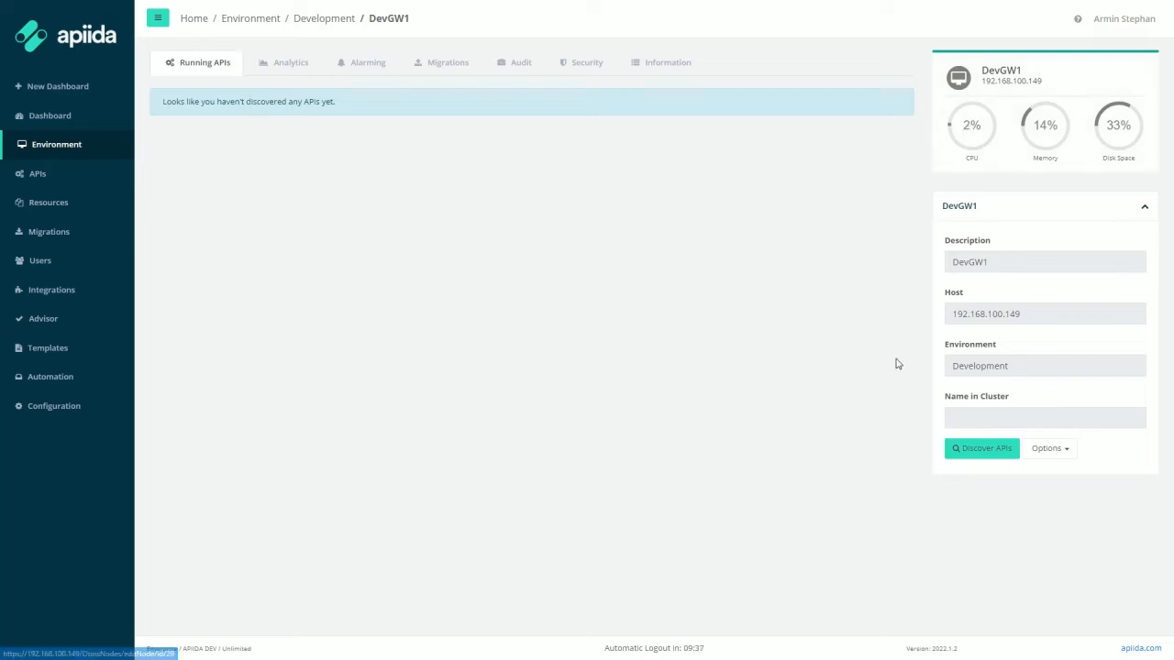
click(993, 456)
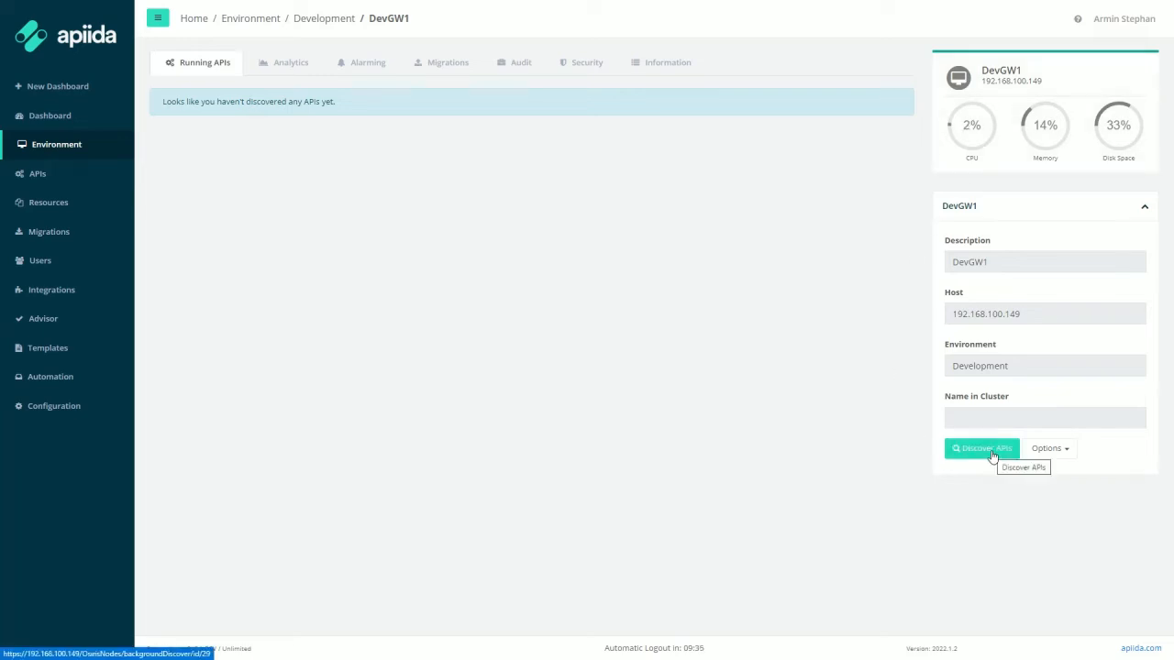
click(993, 457)
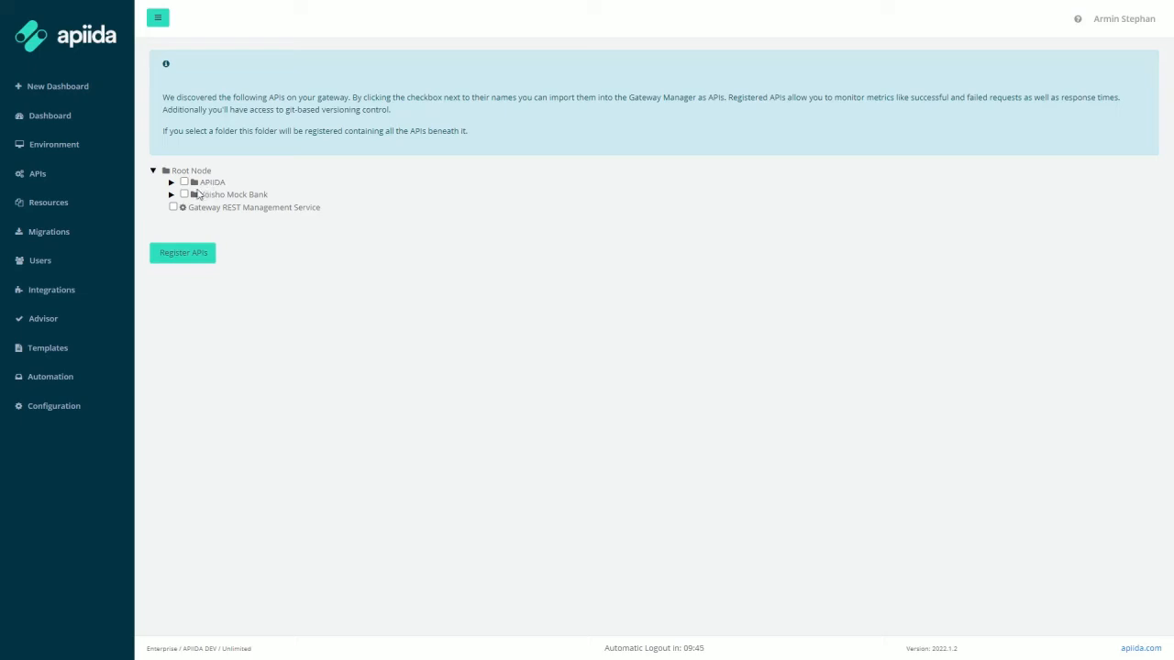
Step: Expand and select the Yoisho Mock Bank folder, then register it
click(170, 195)
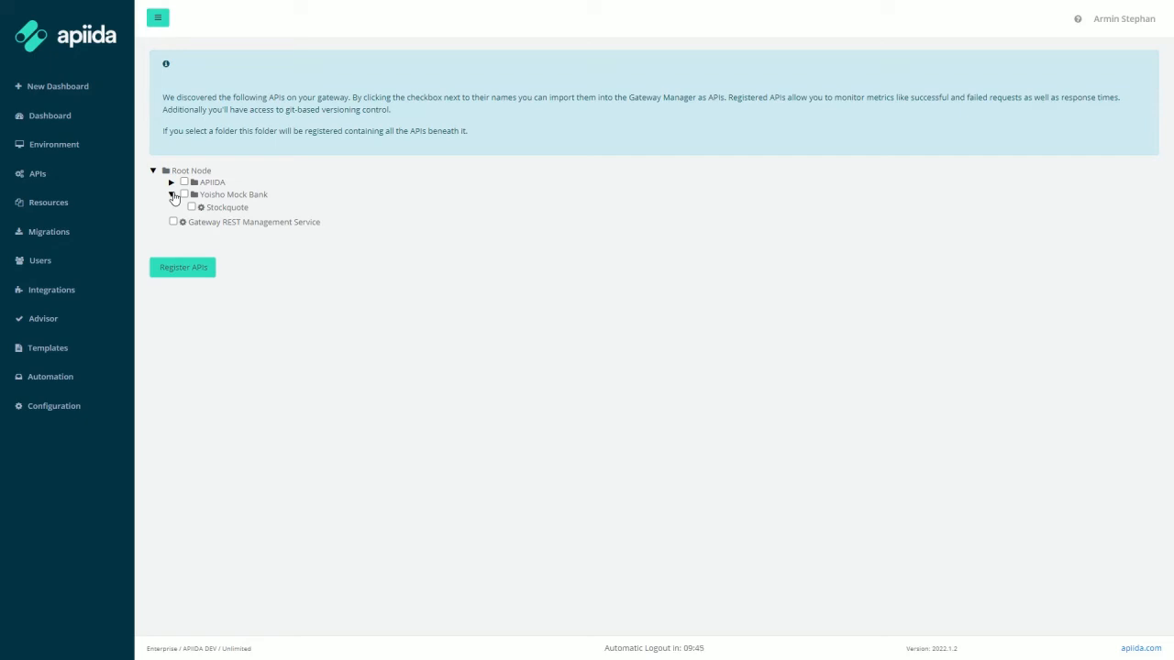
click(184, 194)
click(173, 266)
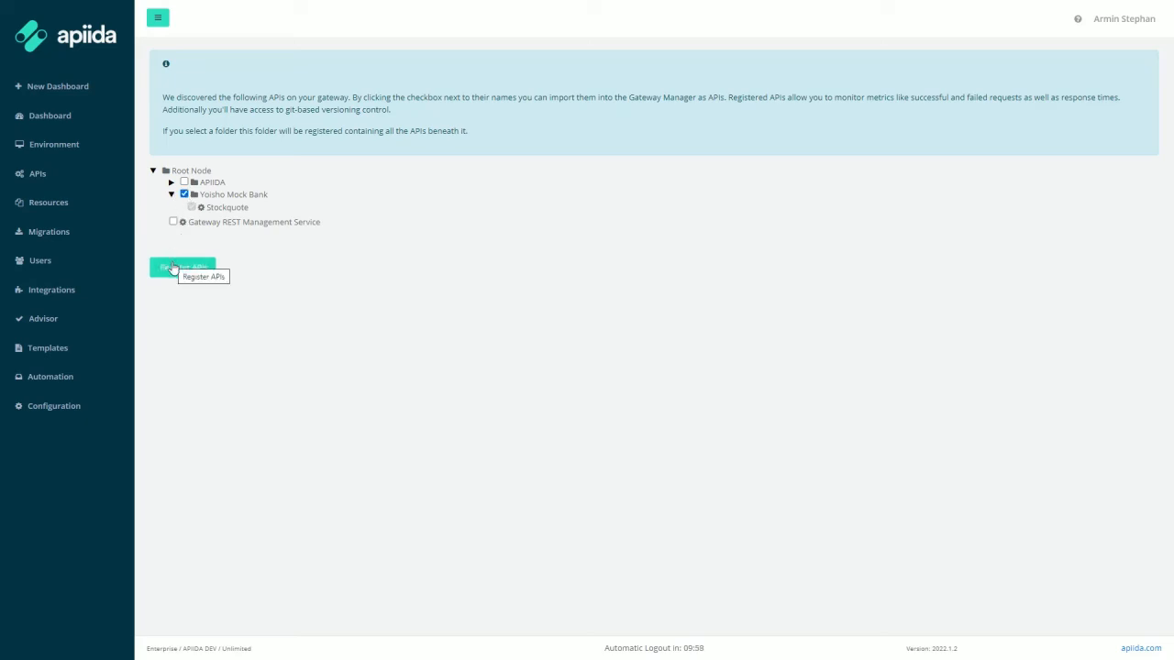
click(173, 268)
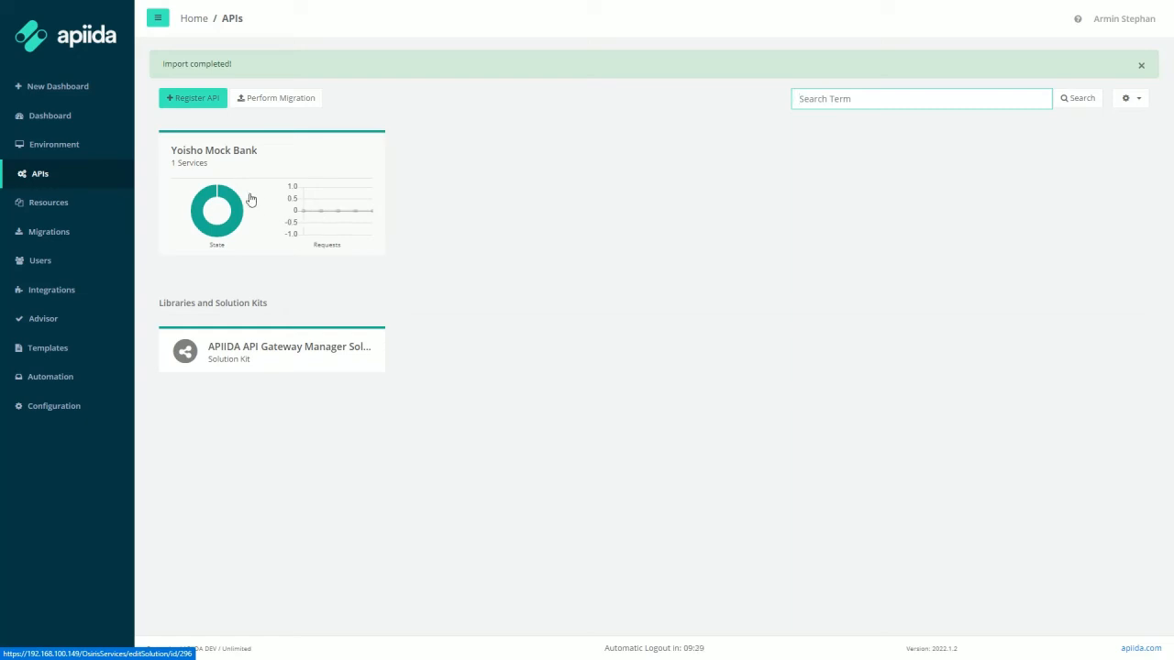
Step: Return to the Dashboard and bring up its Options menu
click(71, 122)
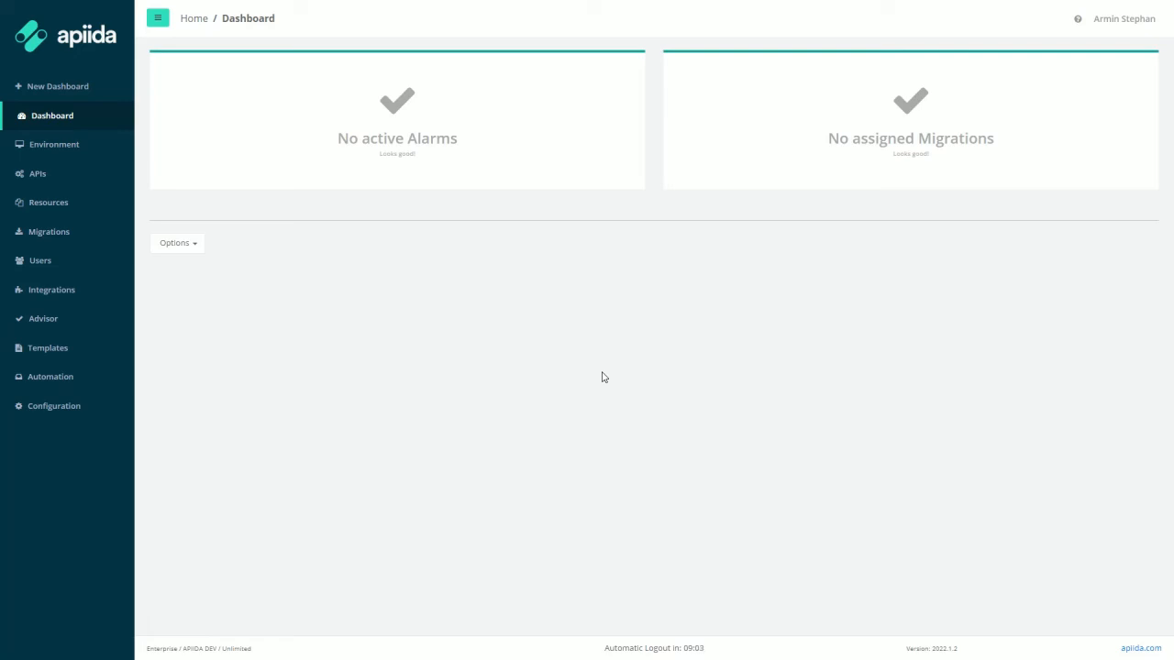
click(195, 245)
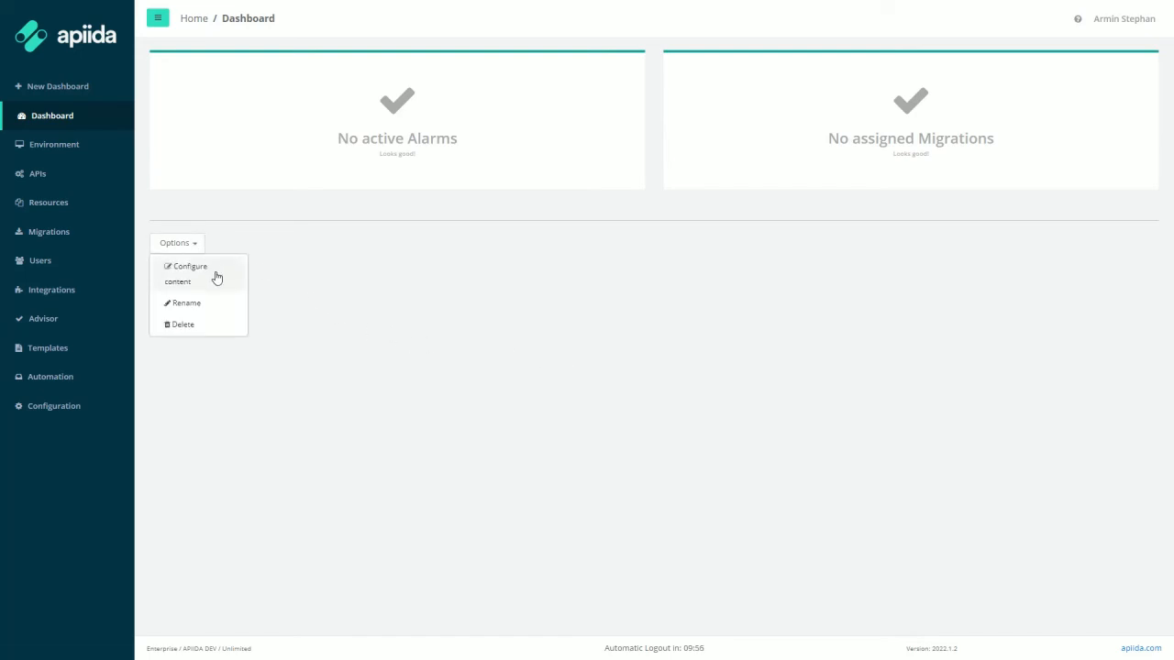
Step: Under Configure content, add a 3 Columns (Width: 4/4/4) layout block
click(215, 278)
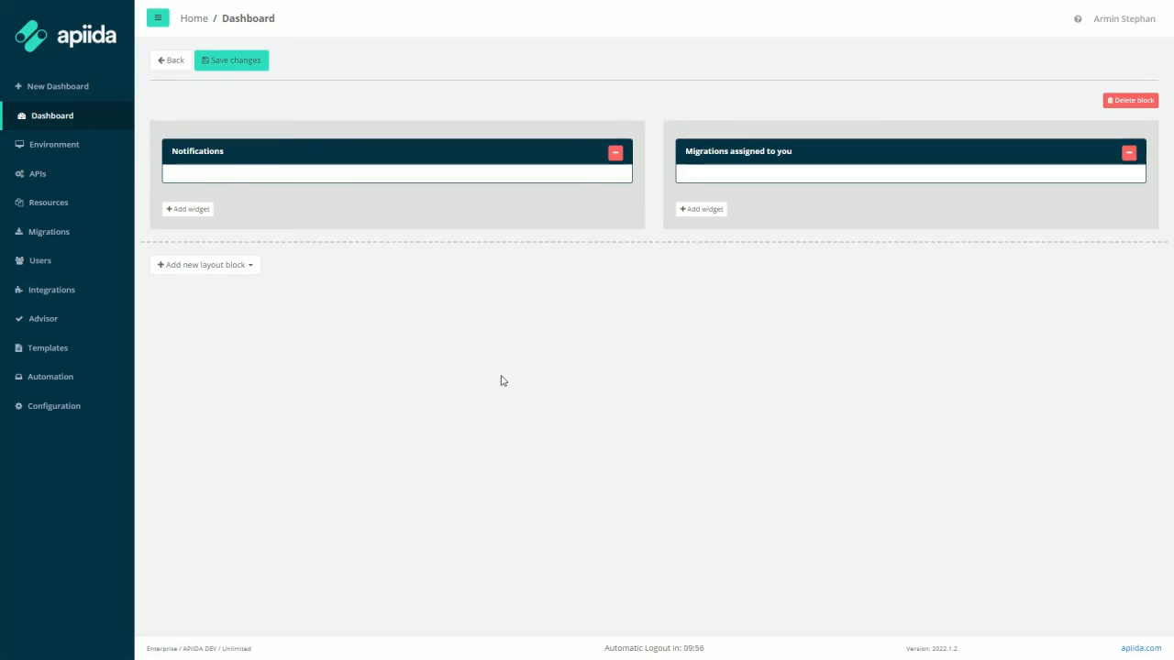
click(249, 267)
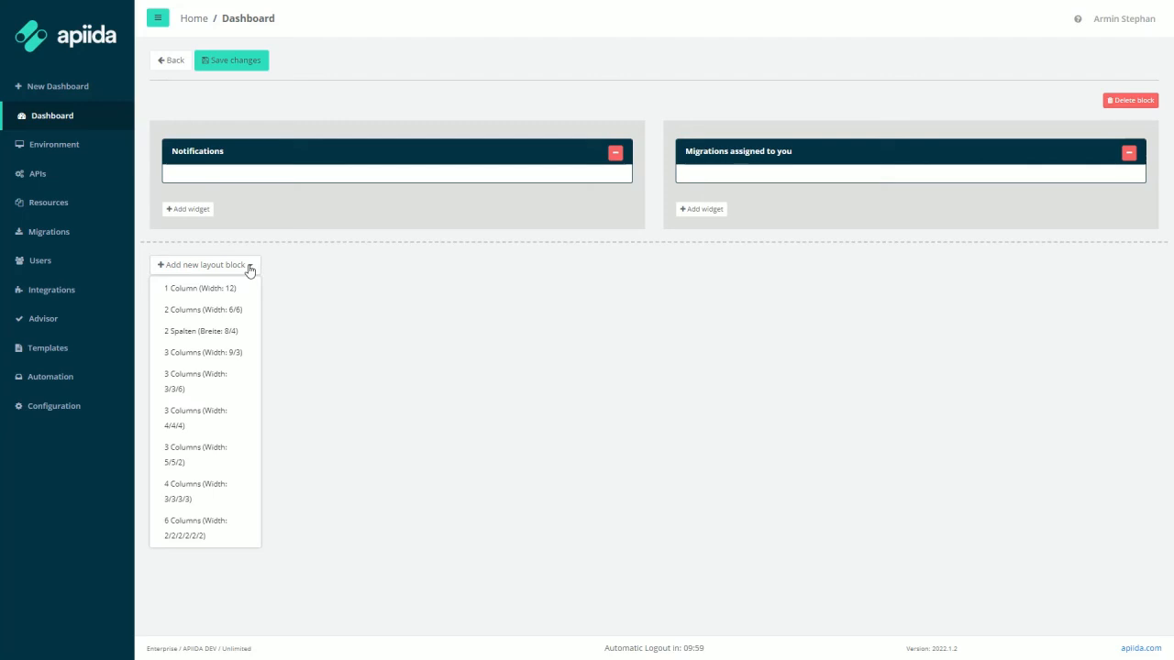
click(186, 419)
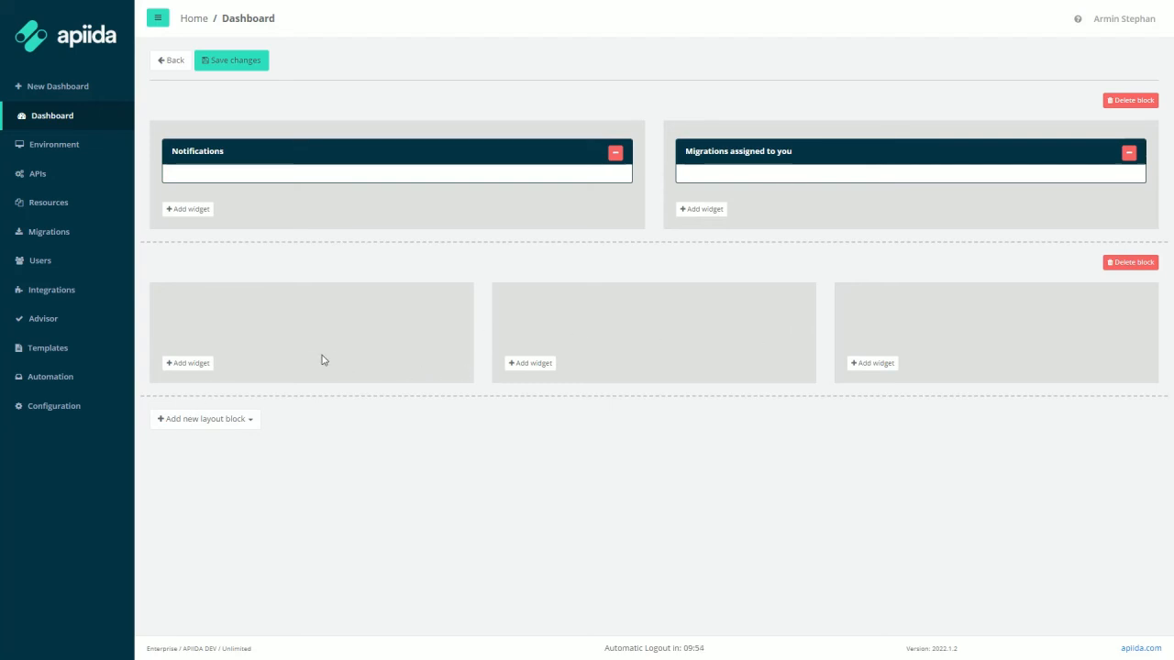
Step: Place a Node State widget in the new block's first column
click(197, 367)
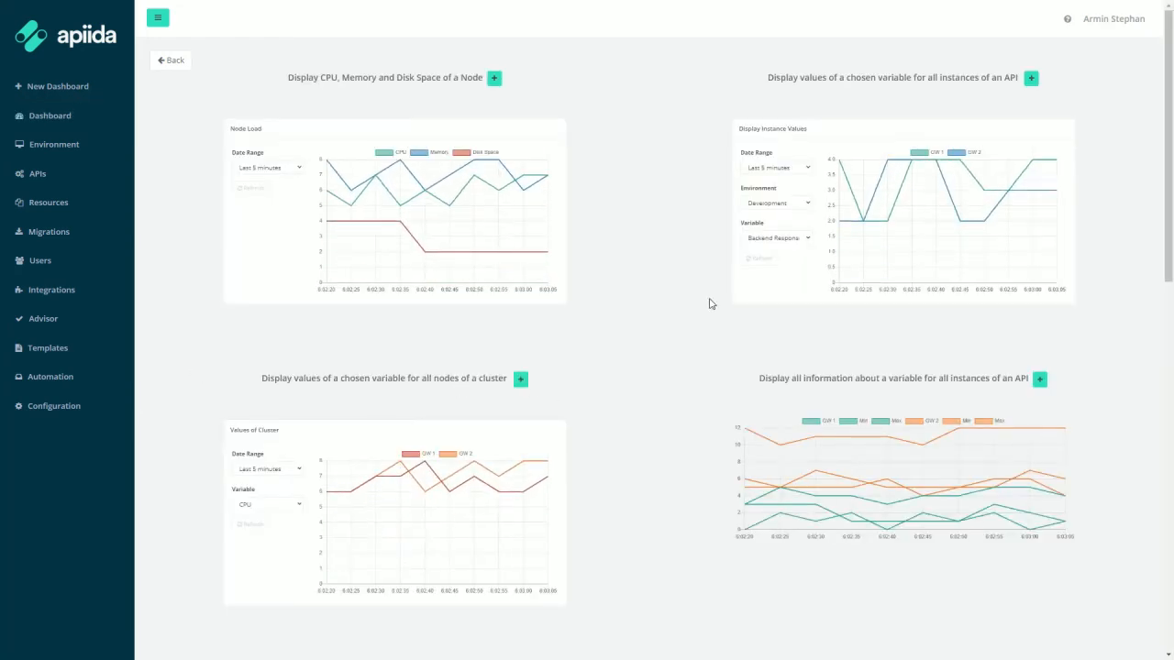
scroll(709, 304, down, 1)
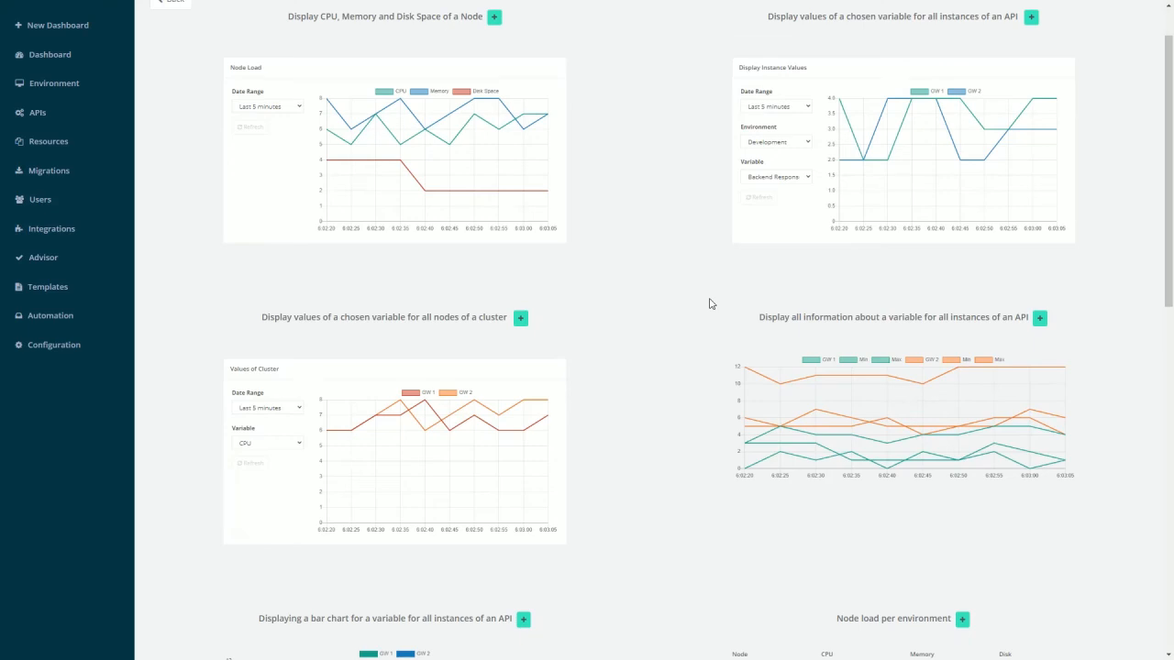
scroll(709, 303, down, 4)
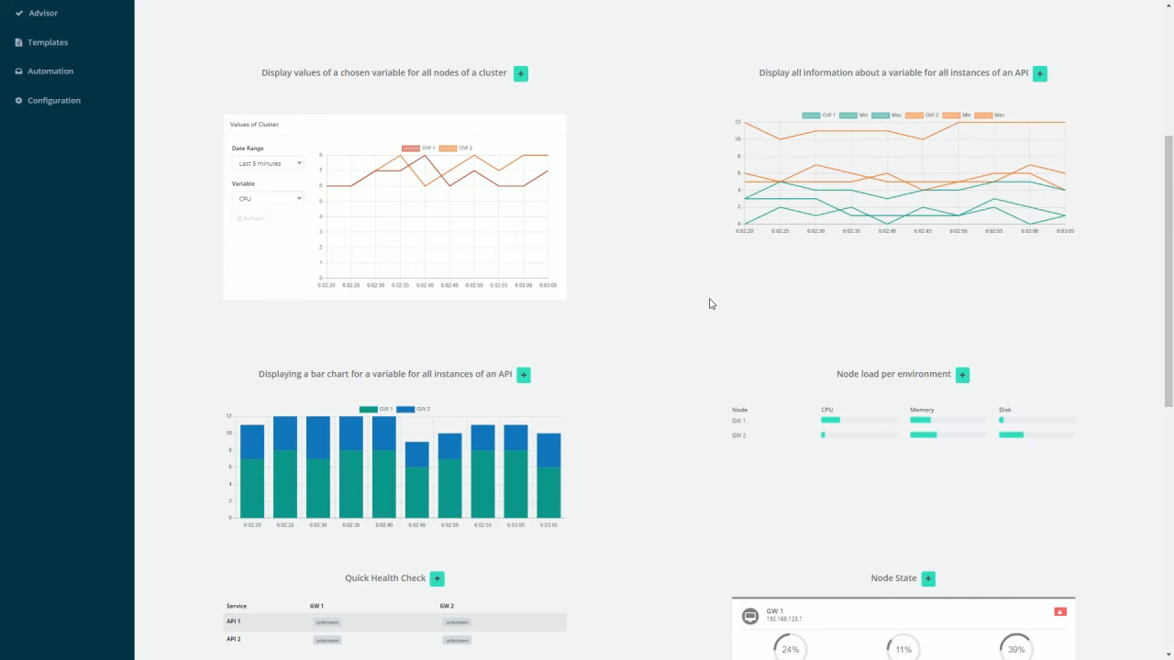
scroll(709, 303, down, 2)
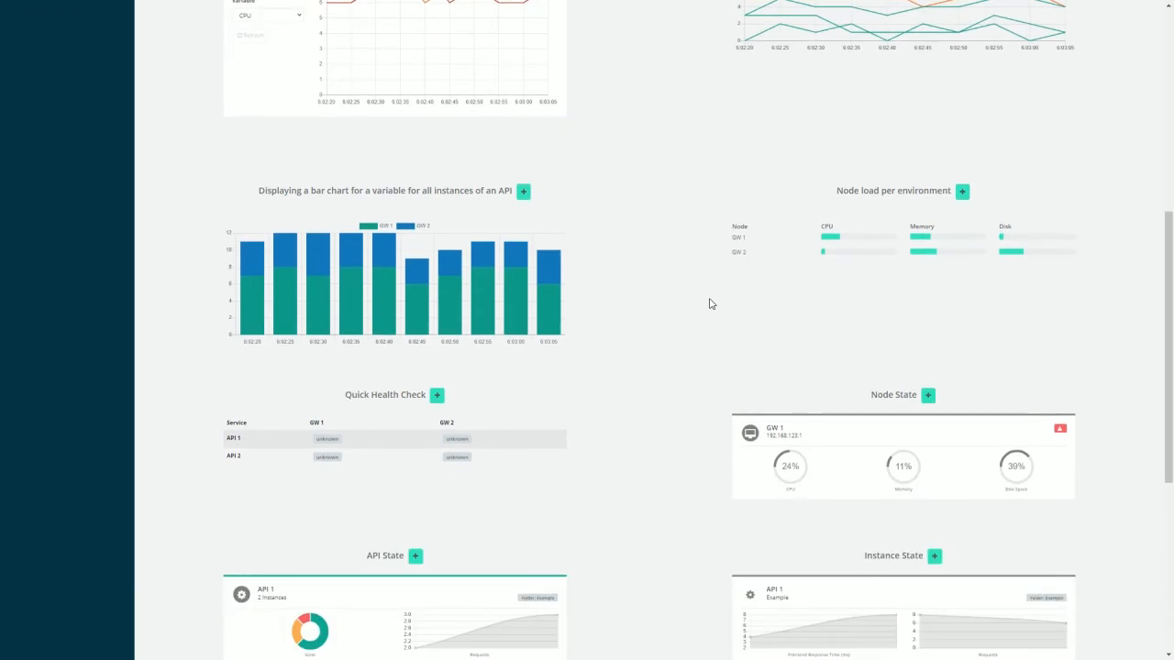
click(928, 397)
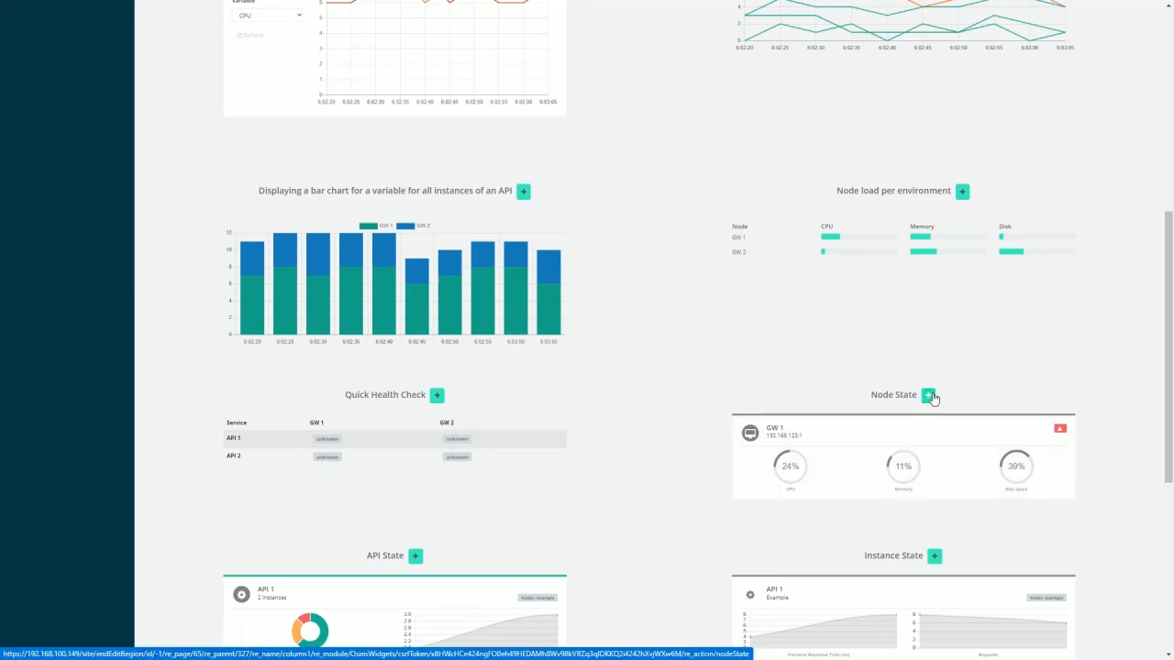
Step: Set the Node State widget's caption to DevGW1 and its node to DevGW1
click(394, 379)
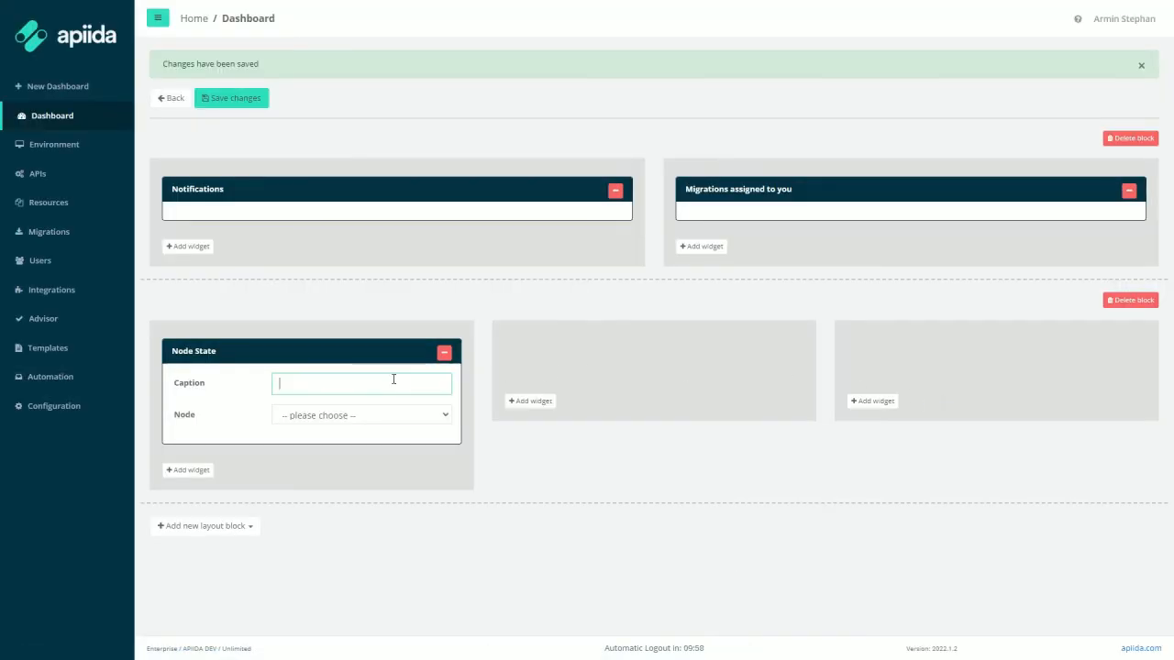
text(DevGW1)
click(389, 413)
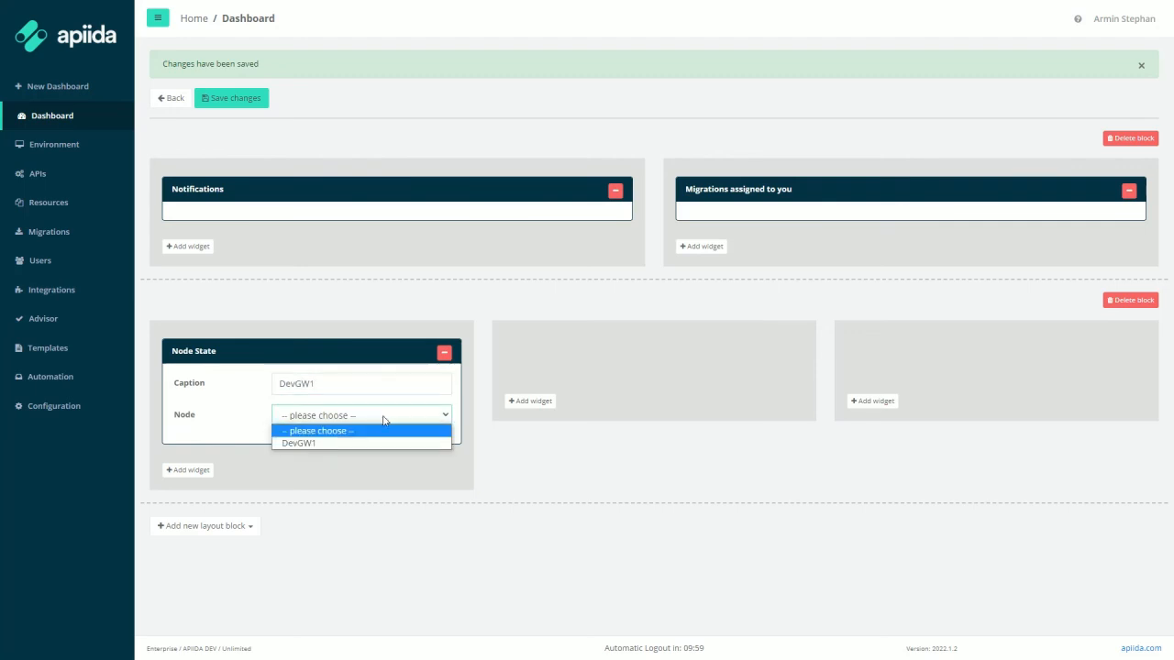
click(345, 444)
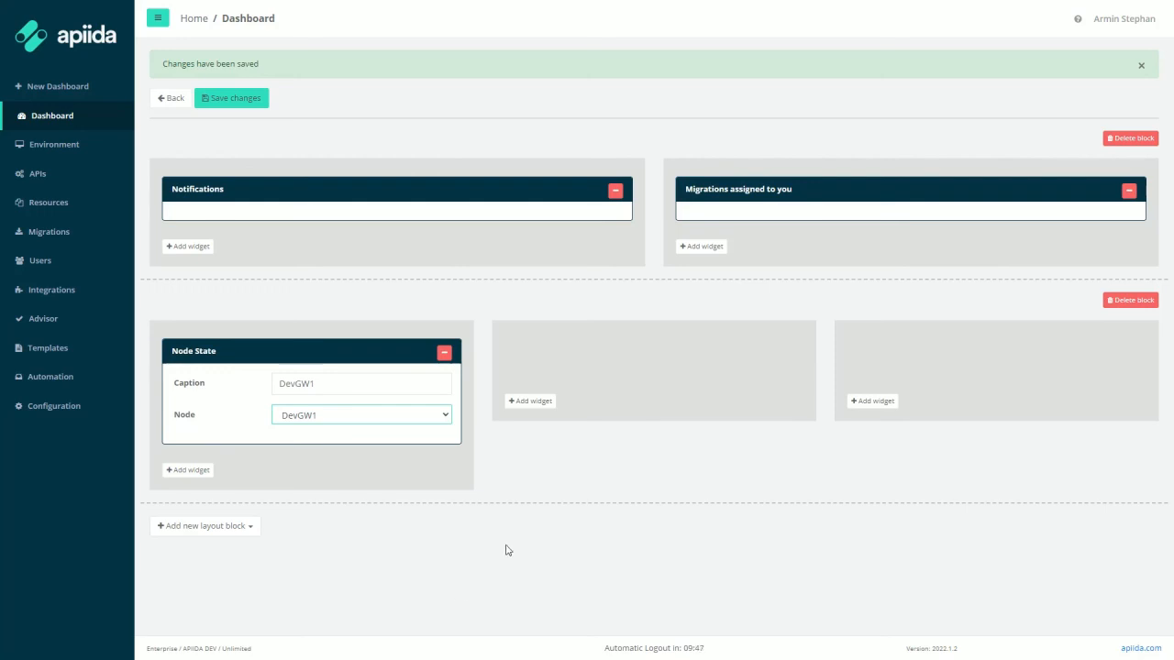
Step: Put a CPU, Memory and Disk Space widget captioned DevGW1 for node DevGW1 in the middle column and save
click(540, 401)
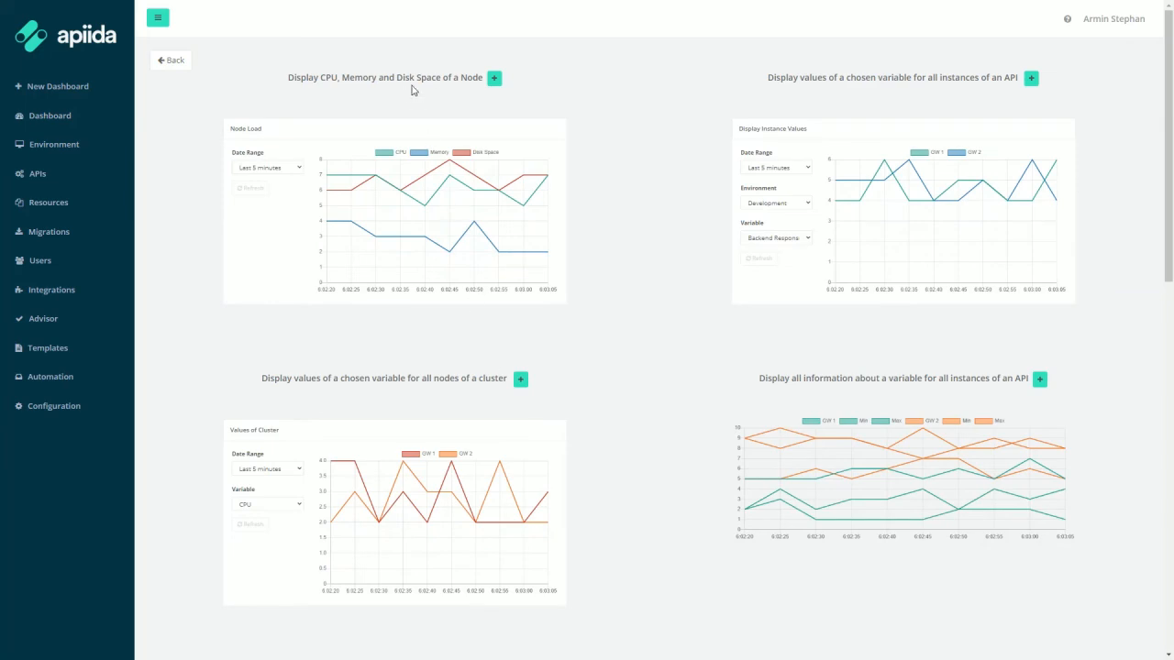
click(493, 81)
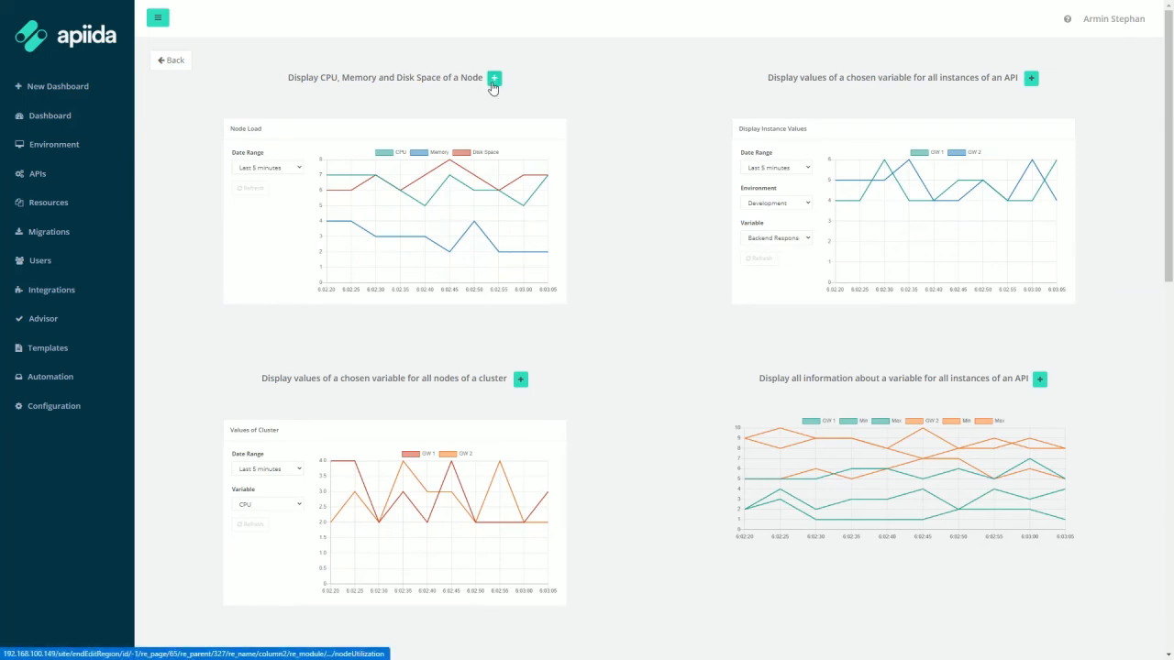
click(648, 393)
text(D)
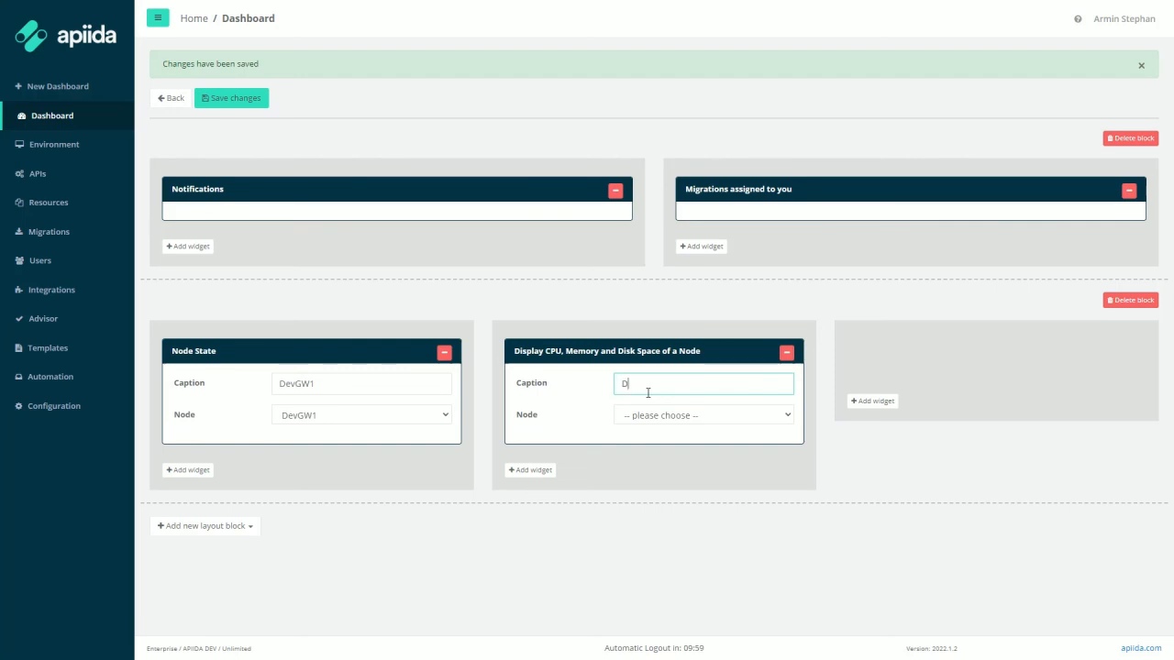
text(evGW1)
click(654, 412)
click(651, 441)
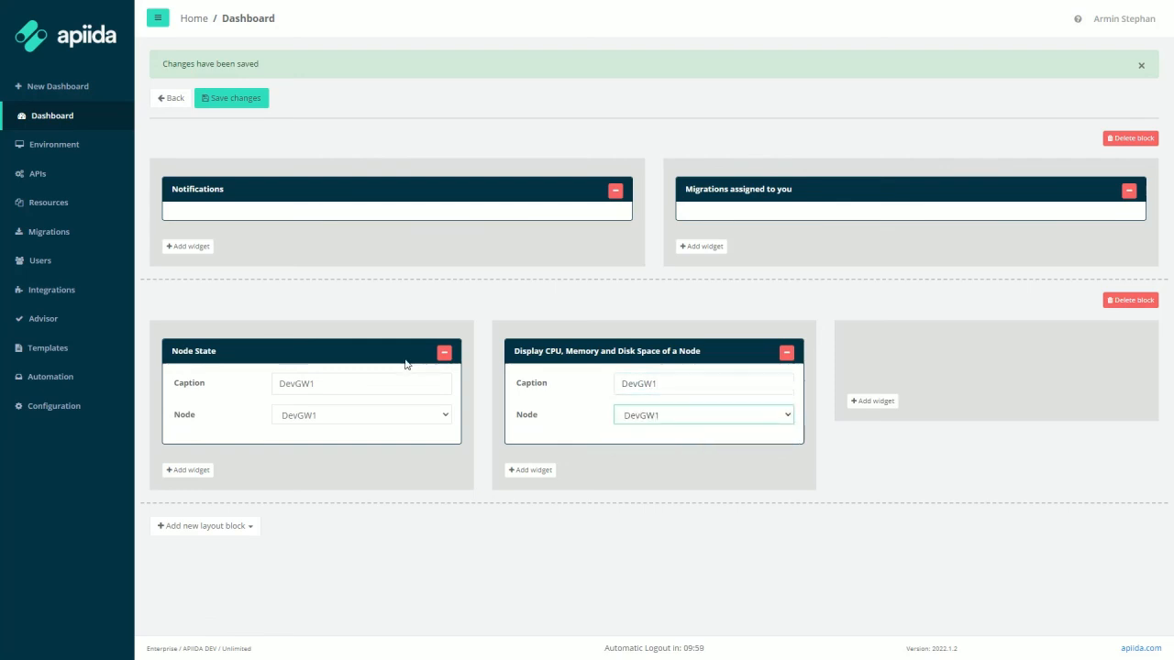
click(244, 99)
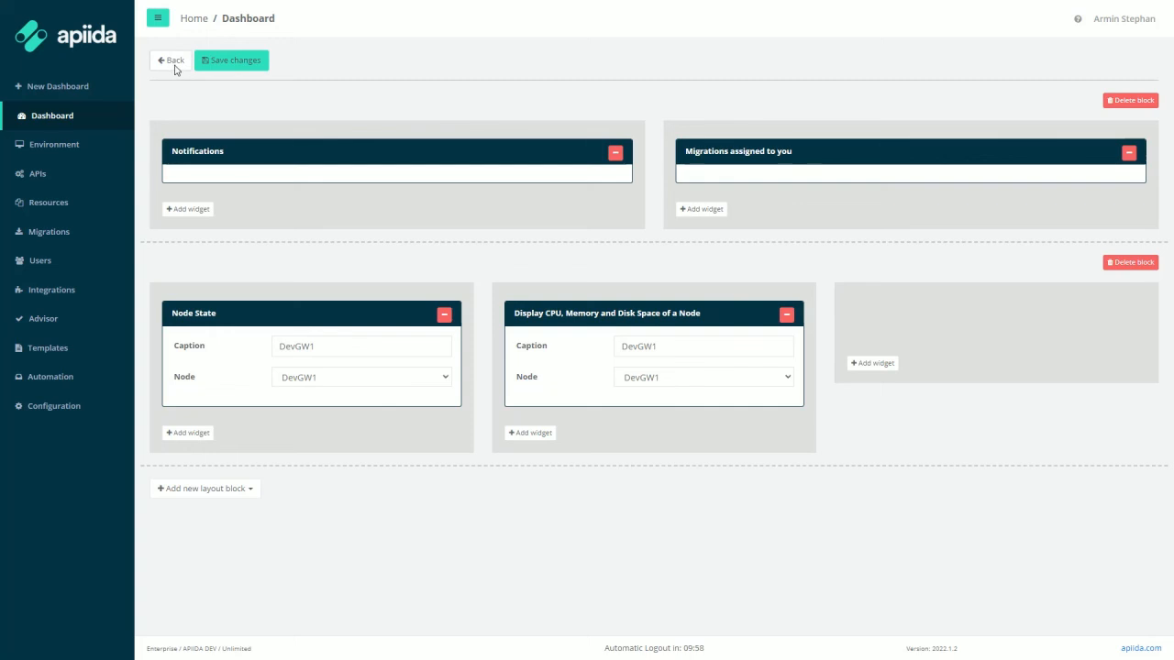
Step: Leave edit mode and set the DevGW1 Node Load chart's date range to Last 30 minutes
click(174, 63)
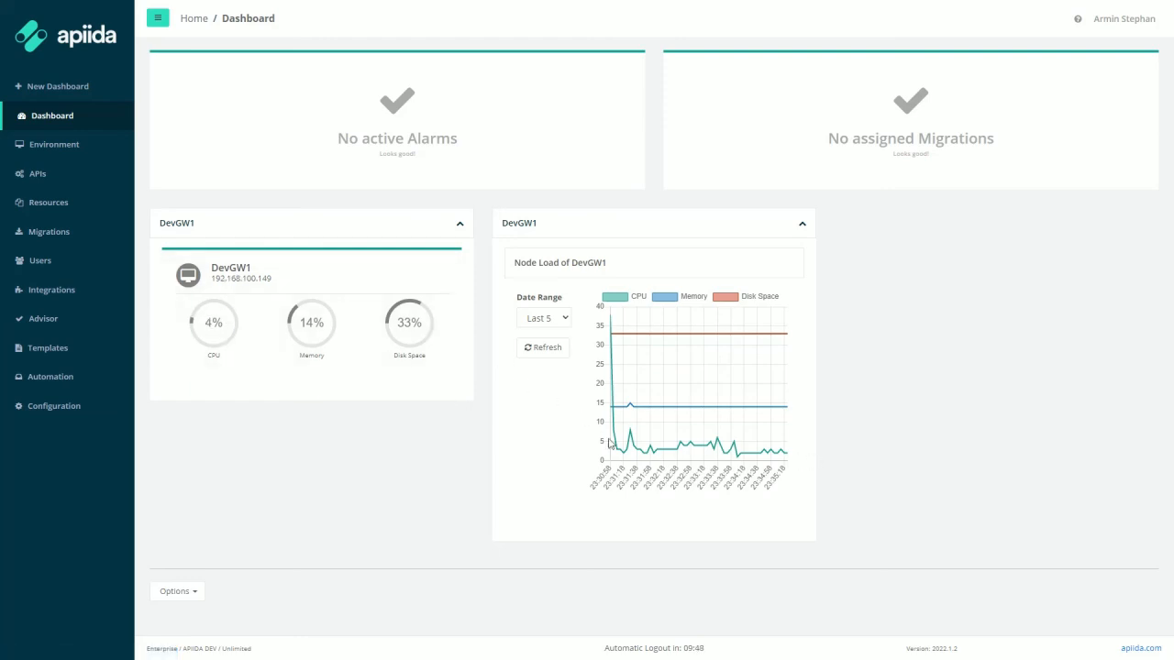
click(567, 319)
click(557, 358)
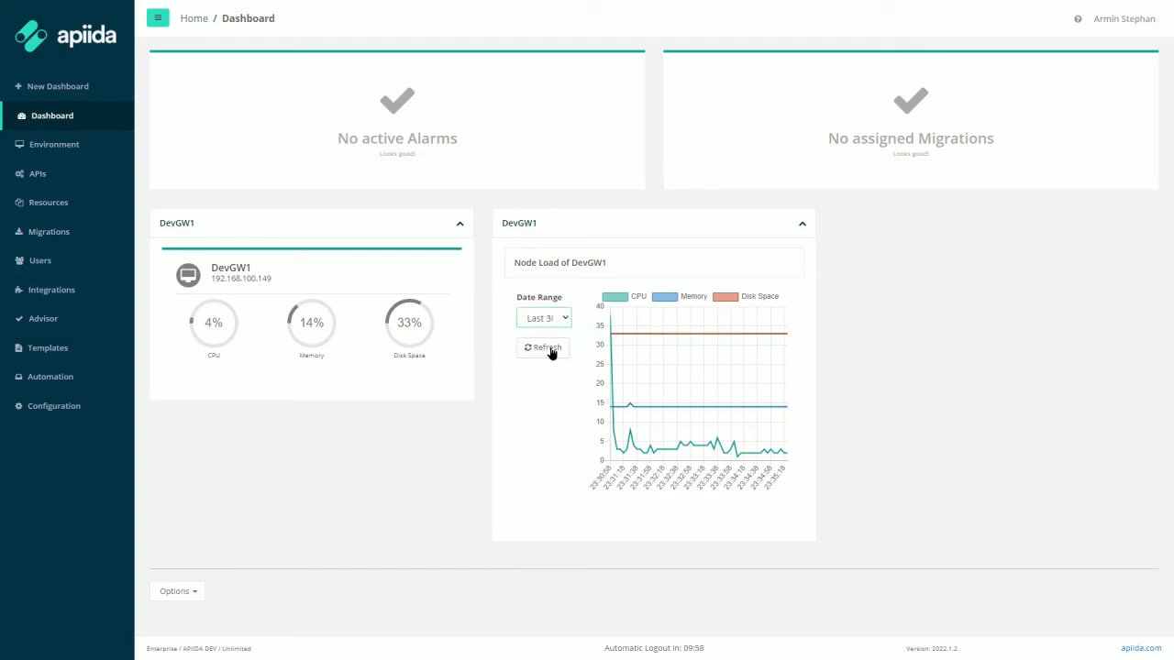